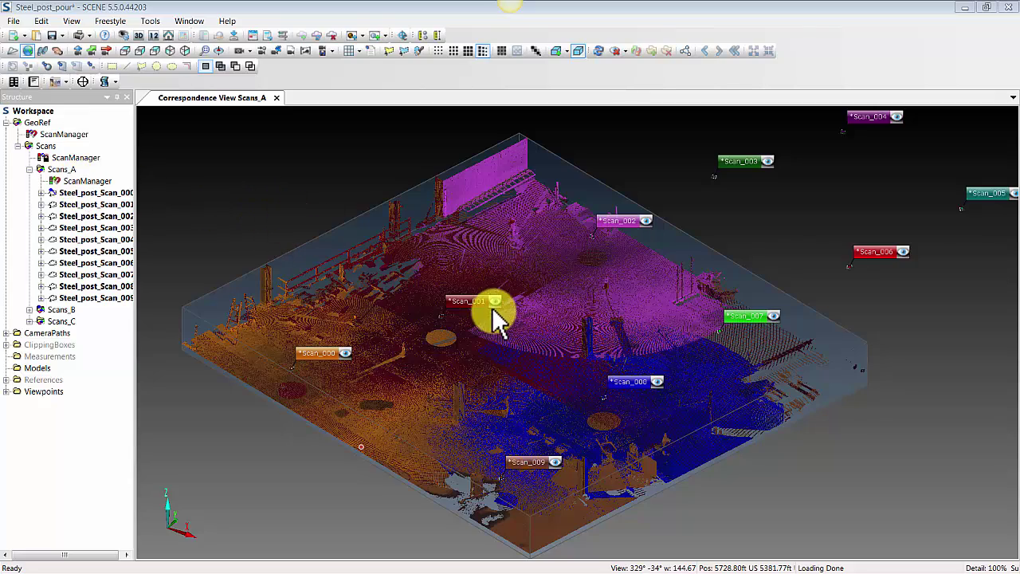
right_click_drag(493, 326, 523, 328)
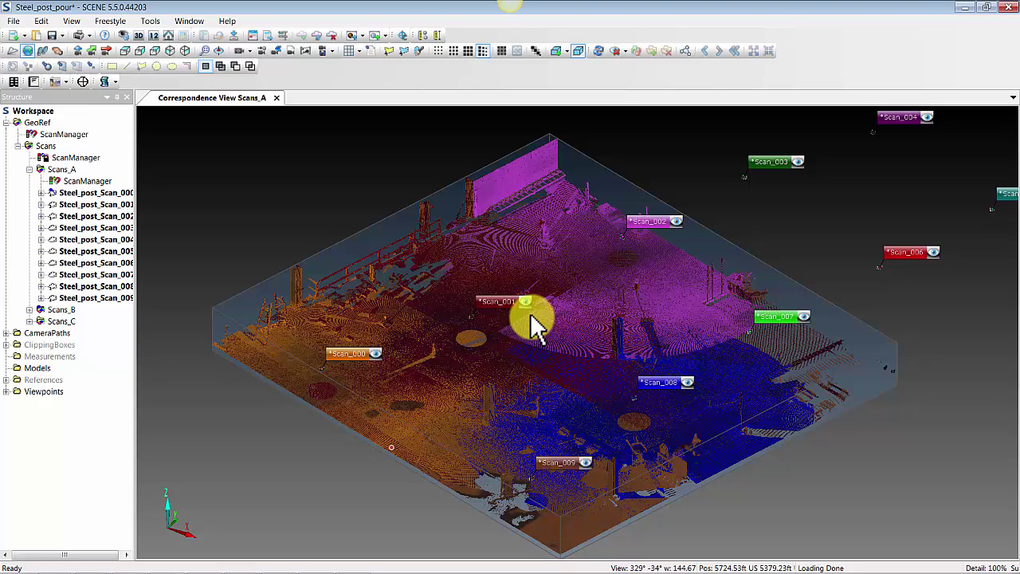
right_click(69, 176)
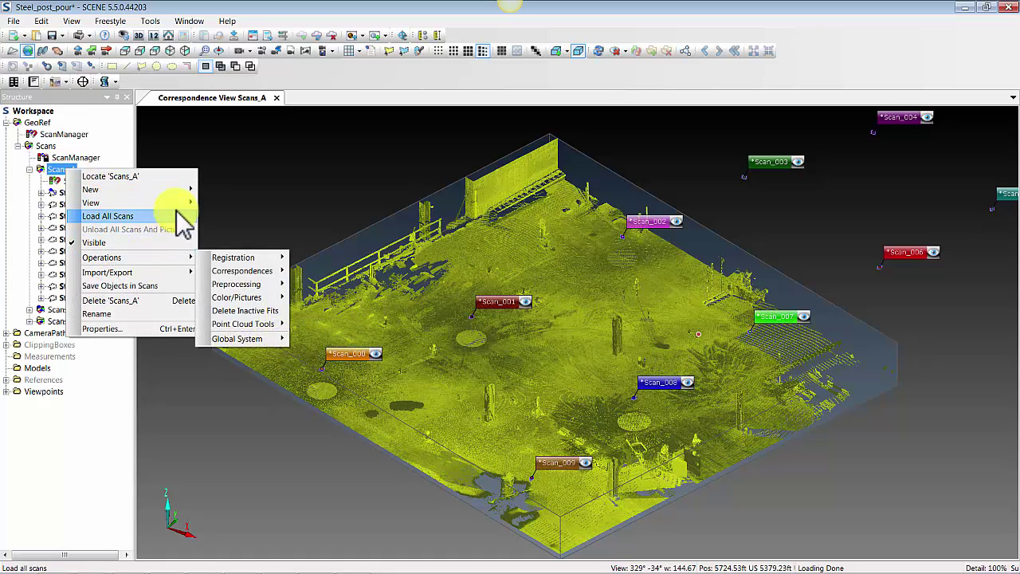
mouse_move(180, 202)
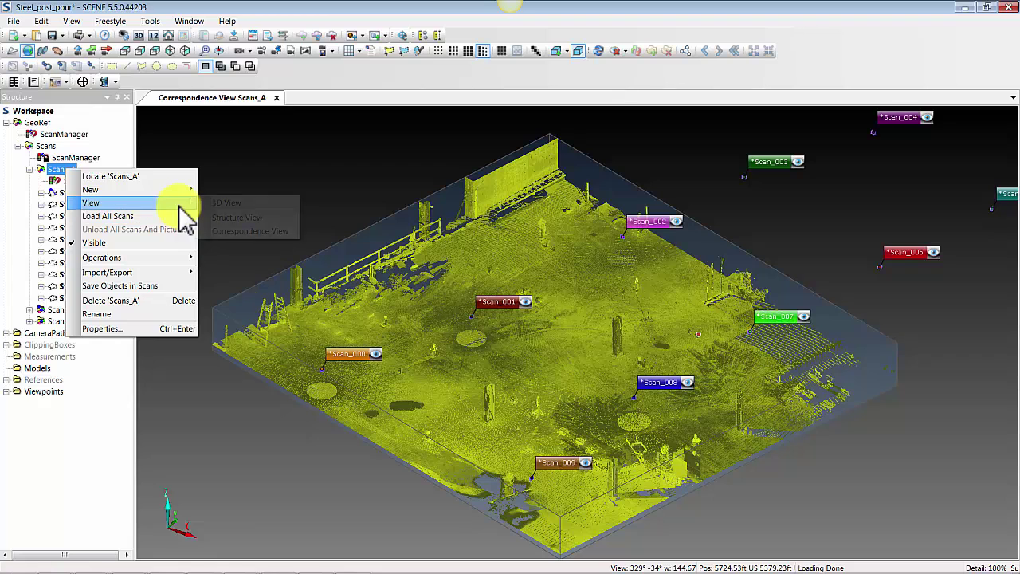
left_click(271, 231)
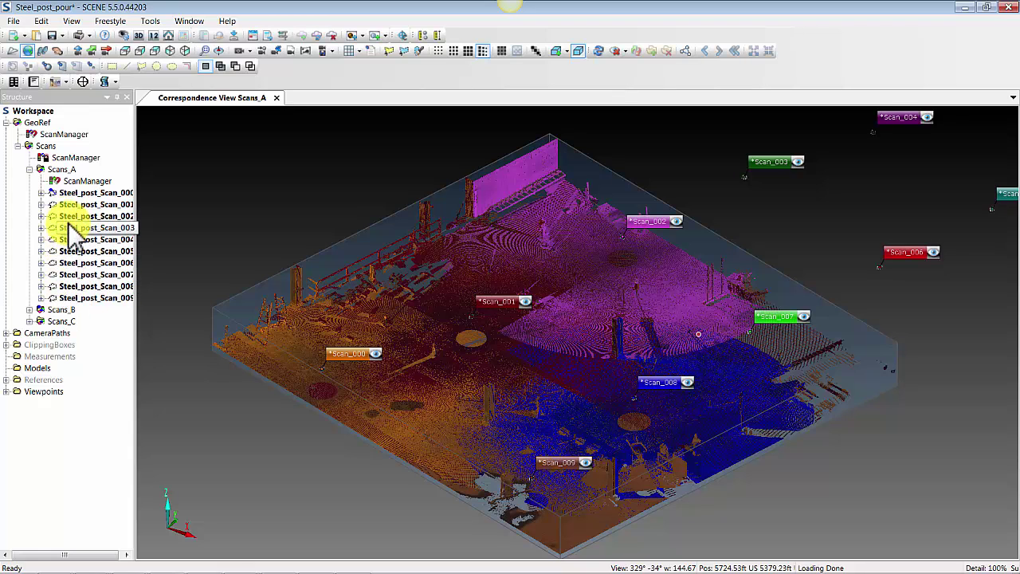
Step: Close the open correspondence view and reopen it for the Scans_A folder, declining to load the remaining scans
left_click(277, 98)
right_click(58, 137)
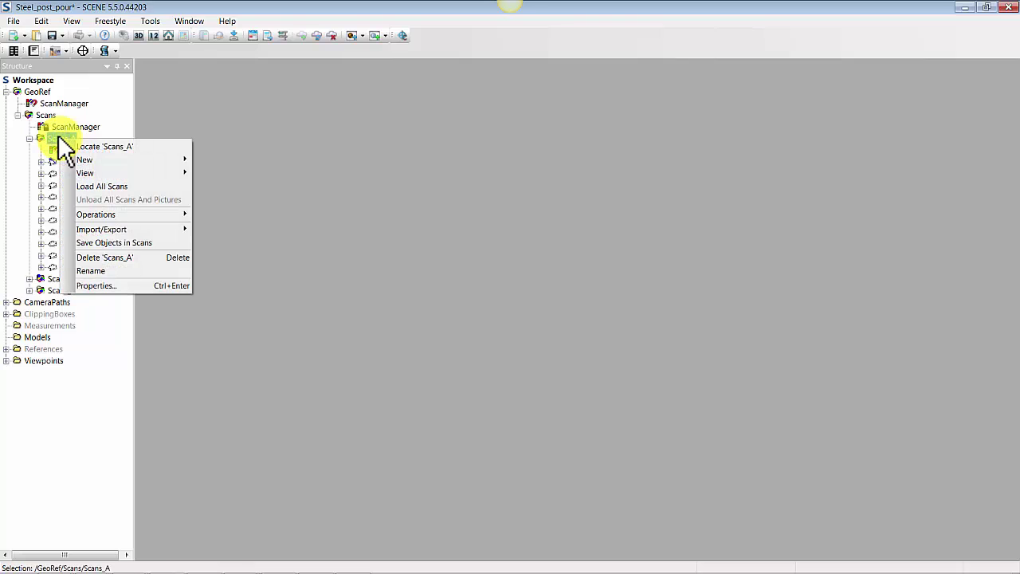
mouse_move(150, 175)
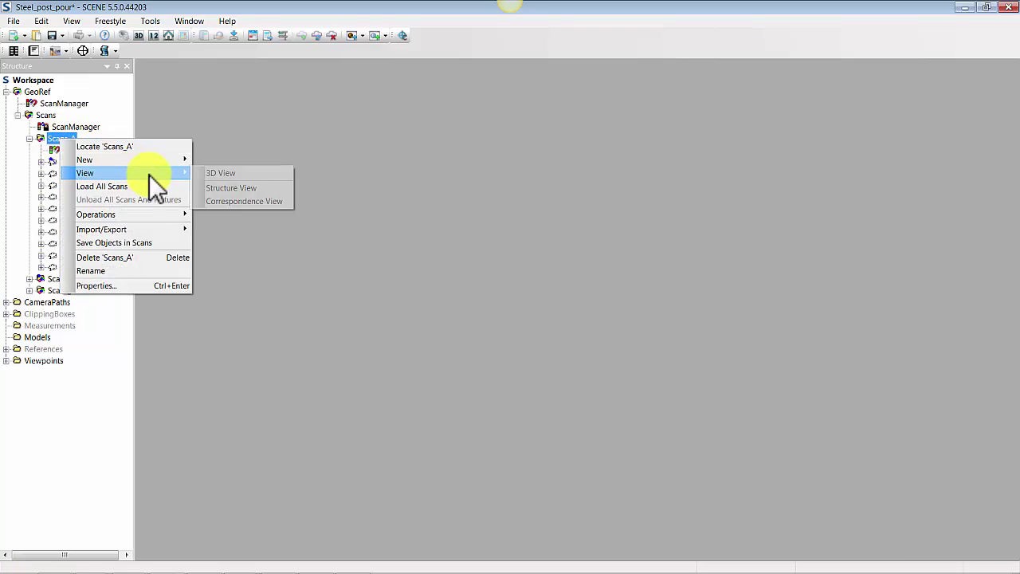
left_click(266, 201)
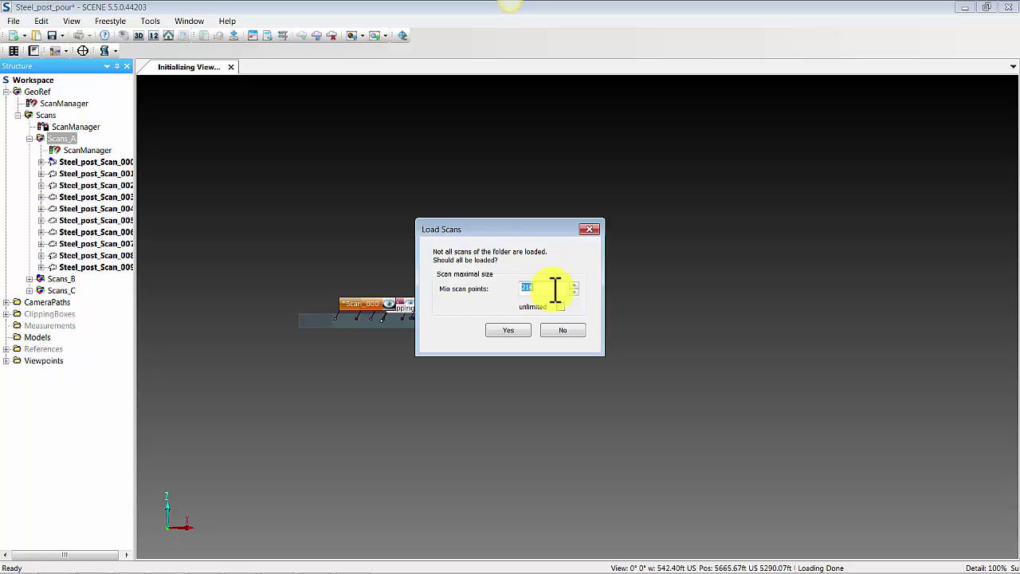
type("1")
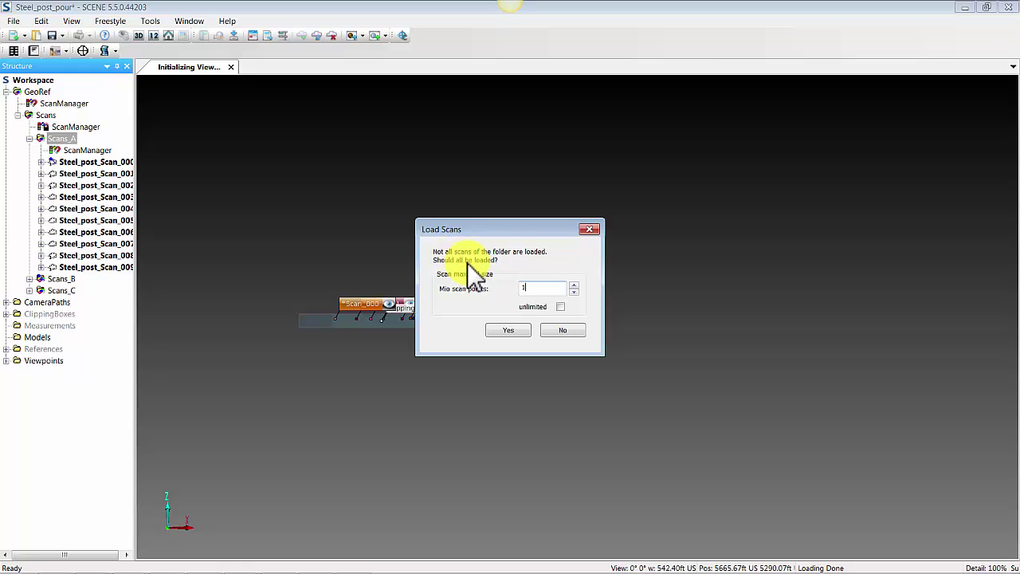
left_click(561, 331)
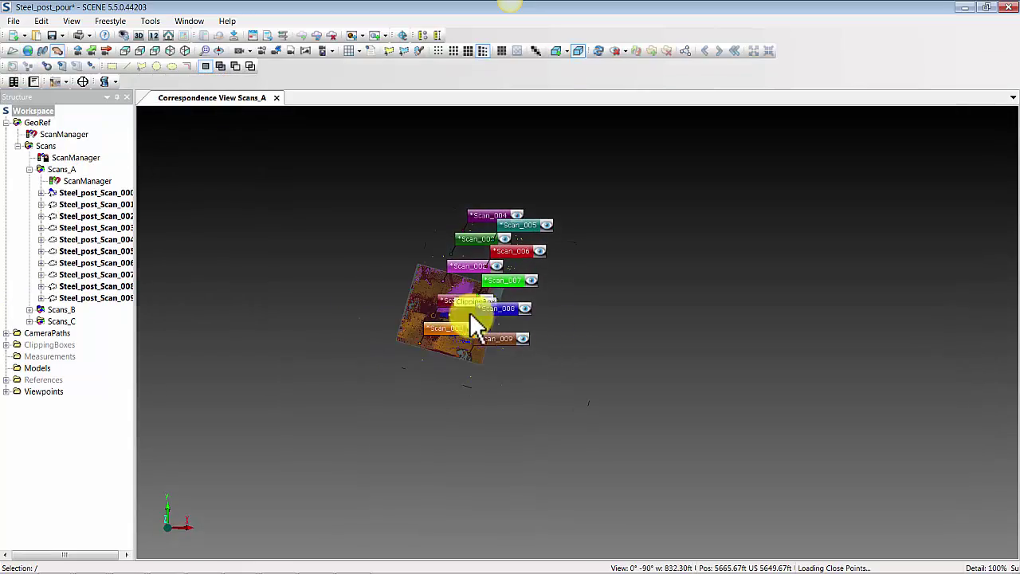
scroll(558, 327, "up", 5)
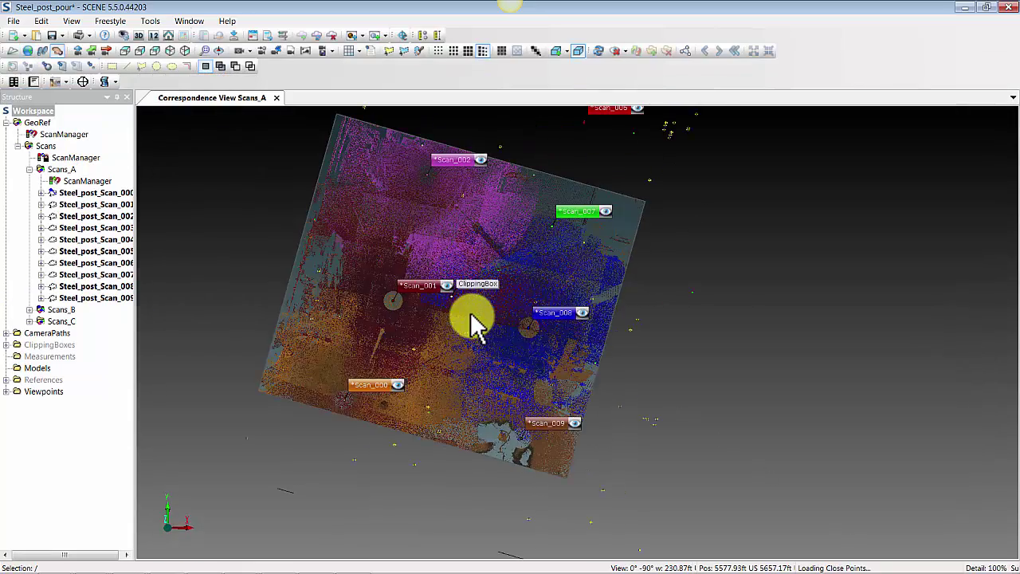
scroll(557, 331, "down", 2)
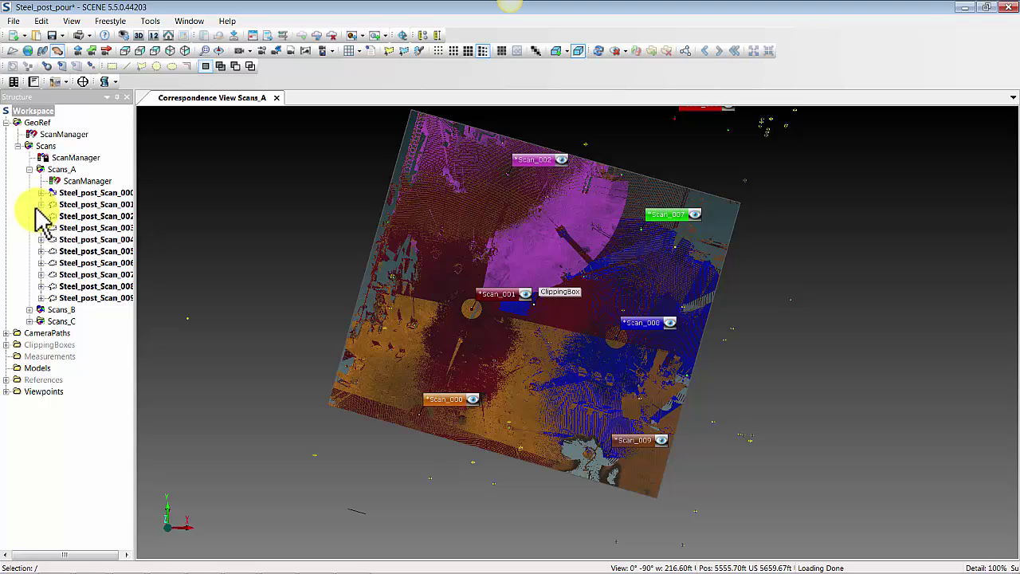
right_click(69, 177)
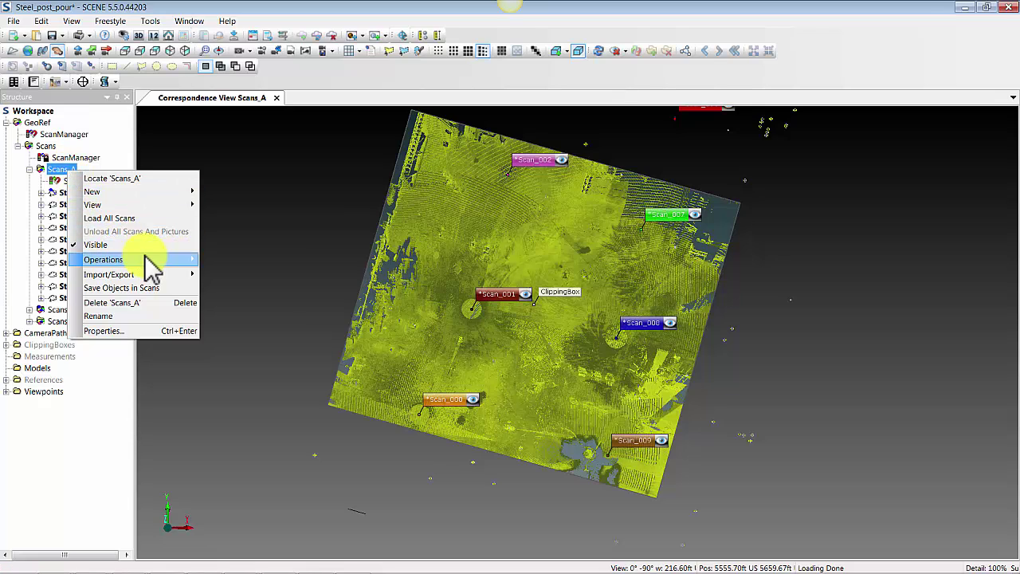
mouse_move(150, 266)
mouse_move(280, 326)
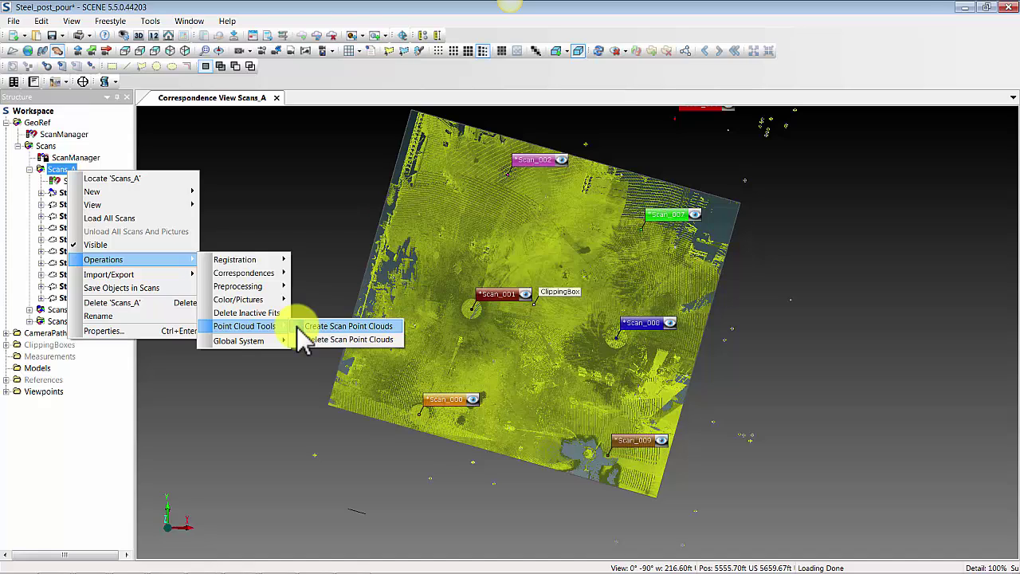
mouse_move(276, 288)
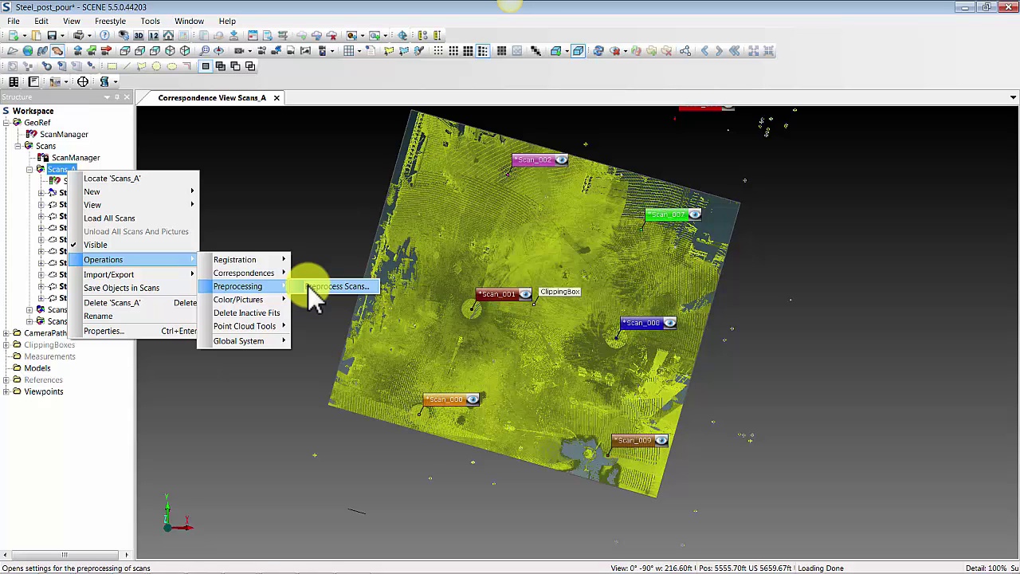
left_click(309, 286)
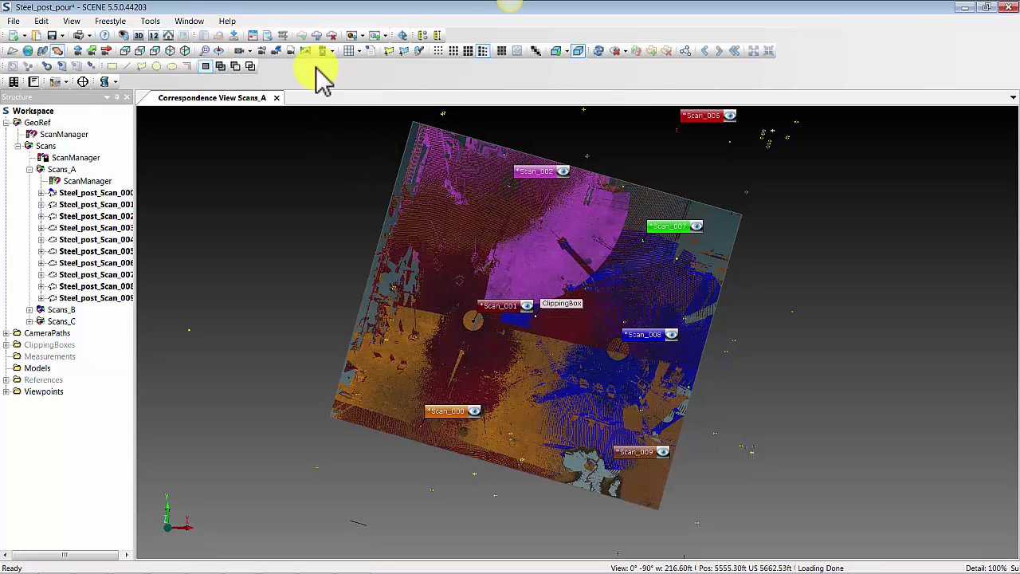
Step: Set a rotation point near Scan_001 and examine the clipped point cloud from an oblique angle
left_click(226, 64)
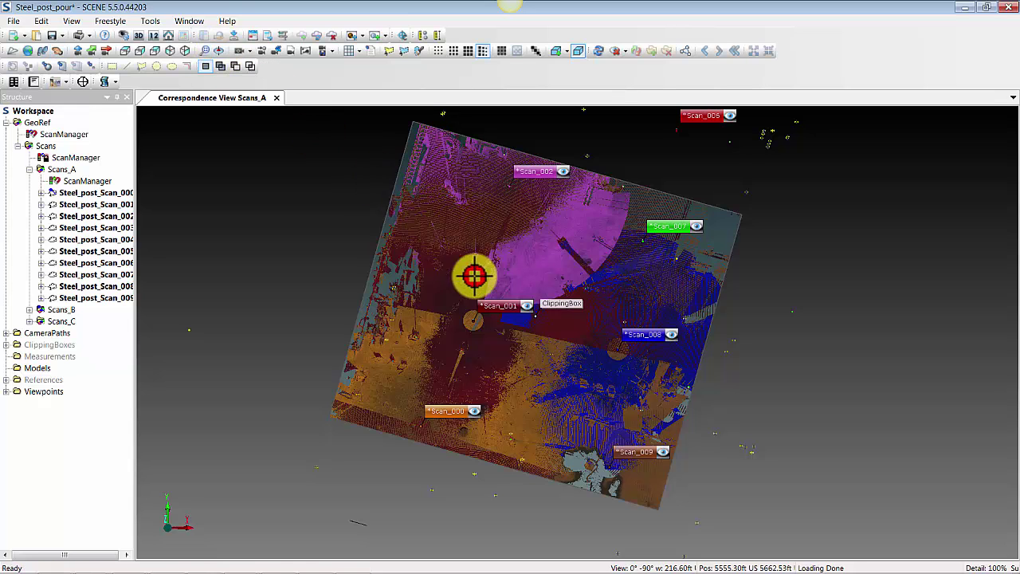
left_click(541, 331)
mouse_move(569, 364)
left_mouse_down()
mouse_move(599, 402)
mouse_move(535, 271)
mouse_move(454, 249)
left_mouse_up()
scroll(478, 235, "up", 5)
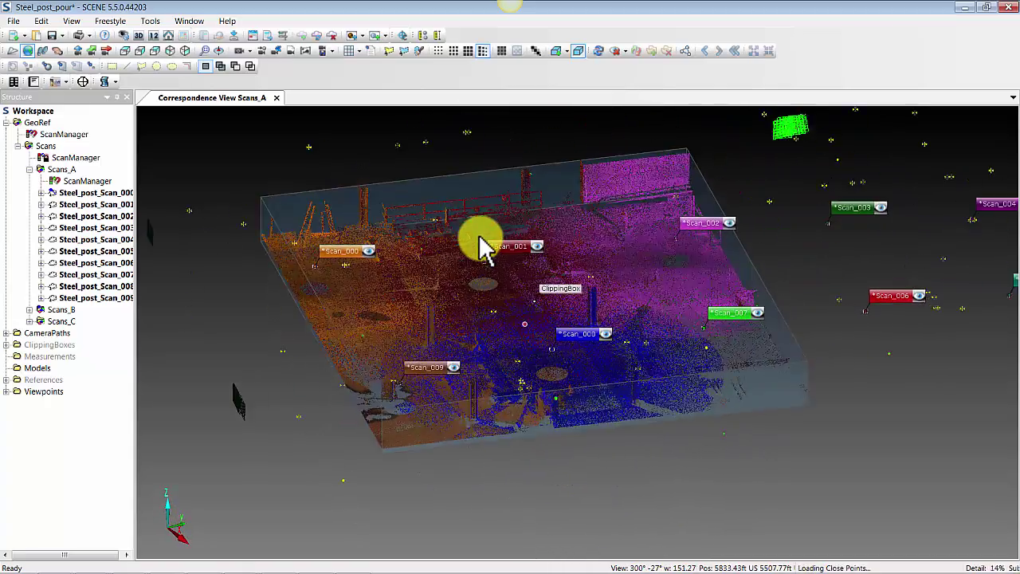
scroll(479, 247, "down", 3)
scroll(479, 242, "up", 5)
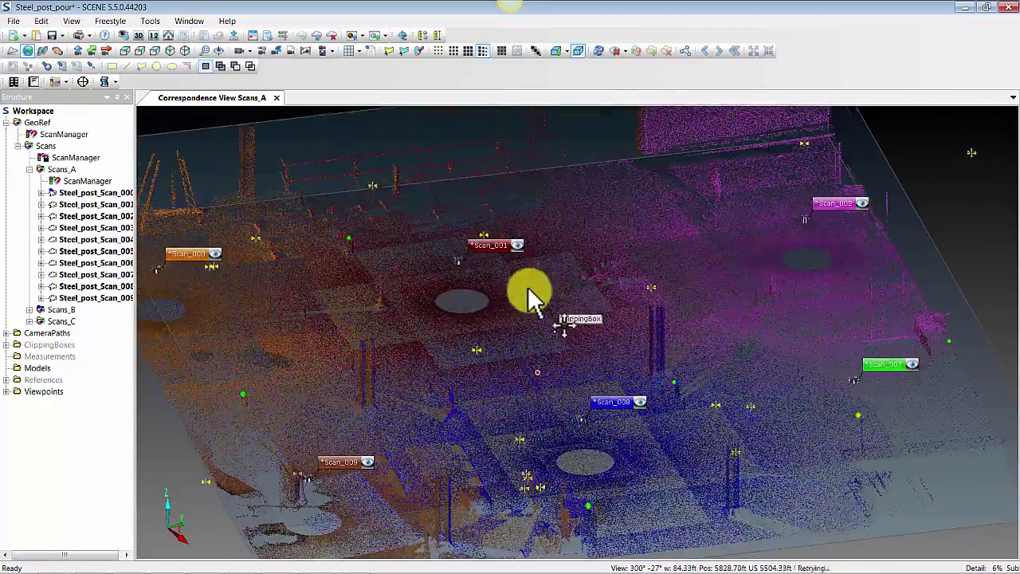
scroll(528, 286, "down", 2)
mouse_move(528, 284)
left_mouse_down()
mouse_move(518, 277)
mouse_move(550, 279)
left_mouse_up()
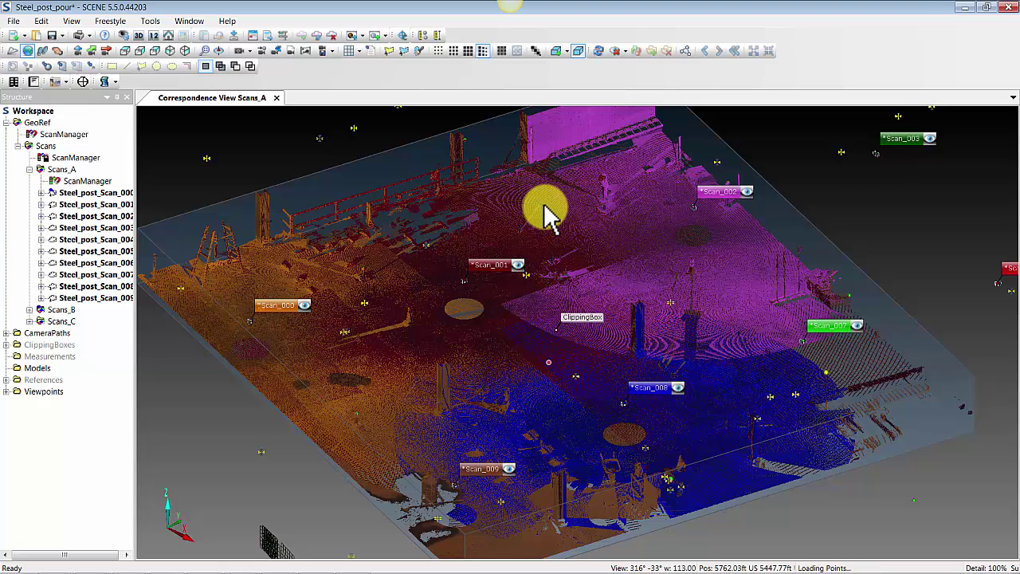
Step: Select the existing clipping box around the Scans_A point cloud and delete it
left_click(560, 56)
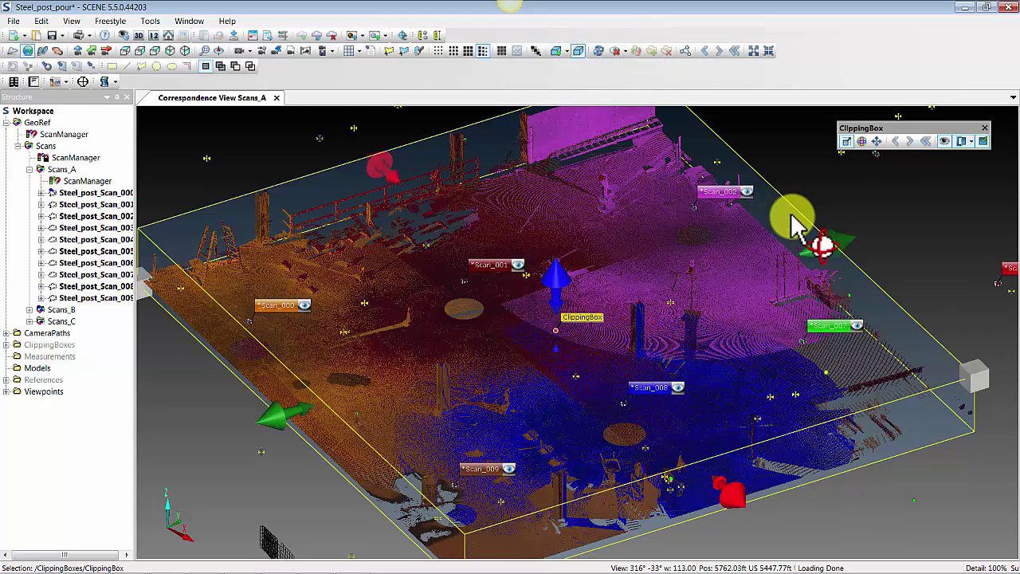
key("Delete")
left_click(564, 343)
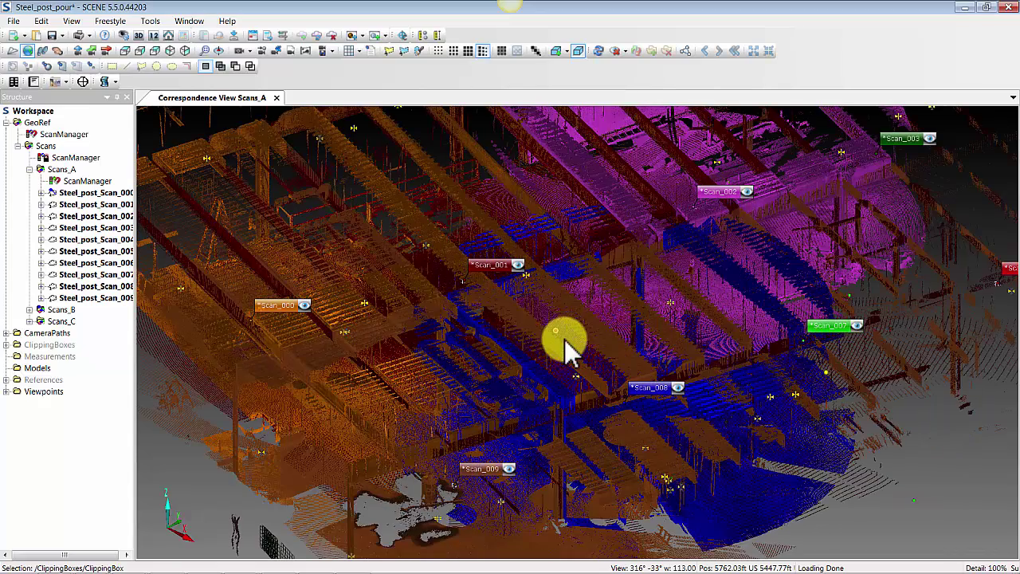
Step: Create a new clipping box over the scanned building in a top-down view
left_click(122, 50)
left_click_drag(471, 284, 564, 306)
scroll(552, 306, "up", 5)
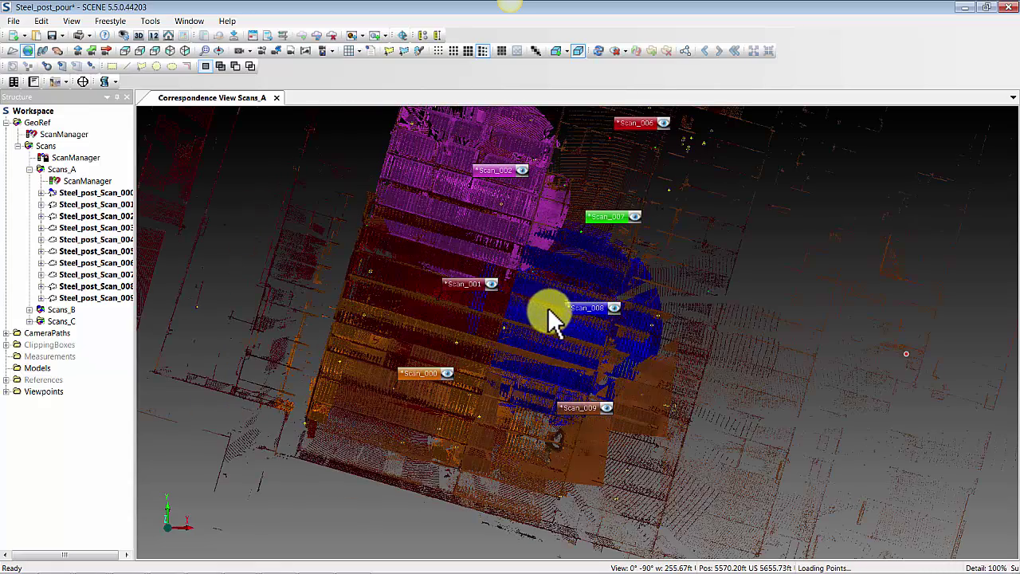
left_click(561, 52)
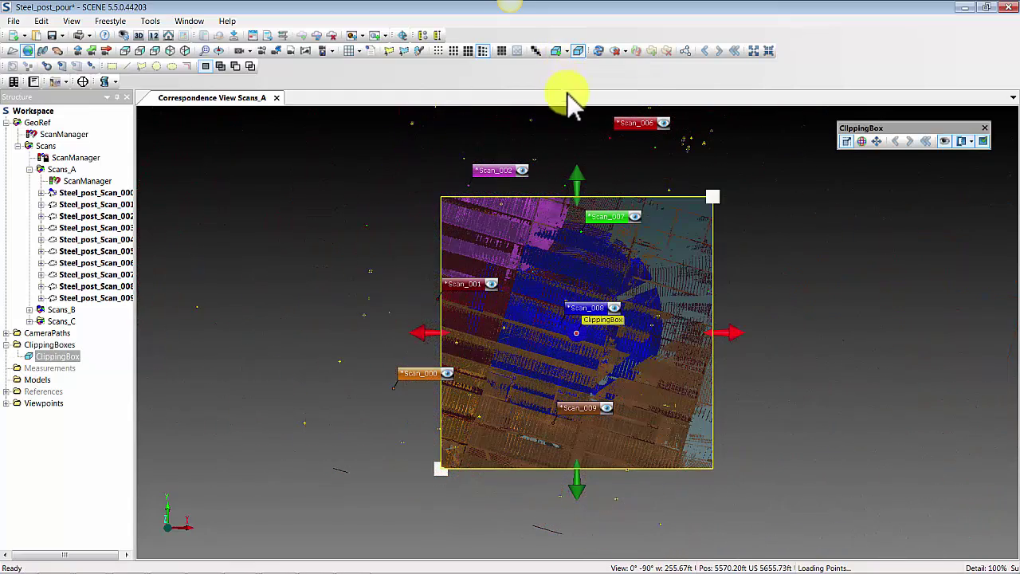
Step: Rotate the clipping box about 15° around its vertical axis to align it with the building's grid
left_click(862, 141)
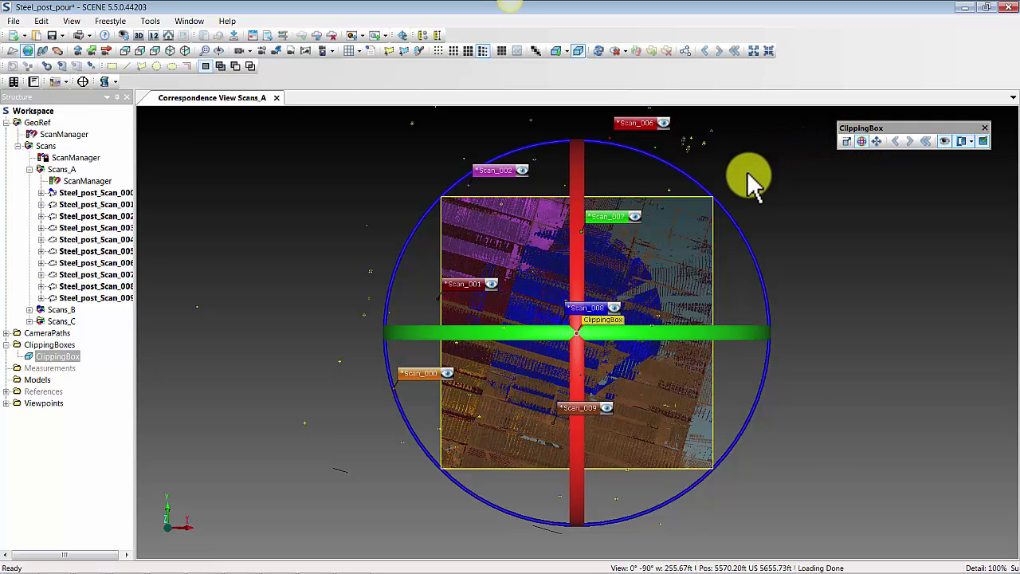
left_click_drag(722, 209, 736, 265)
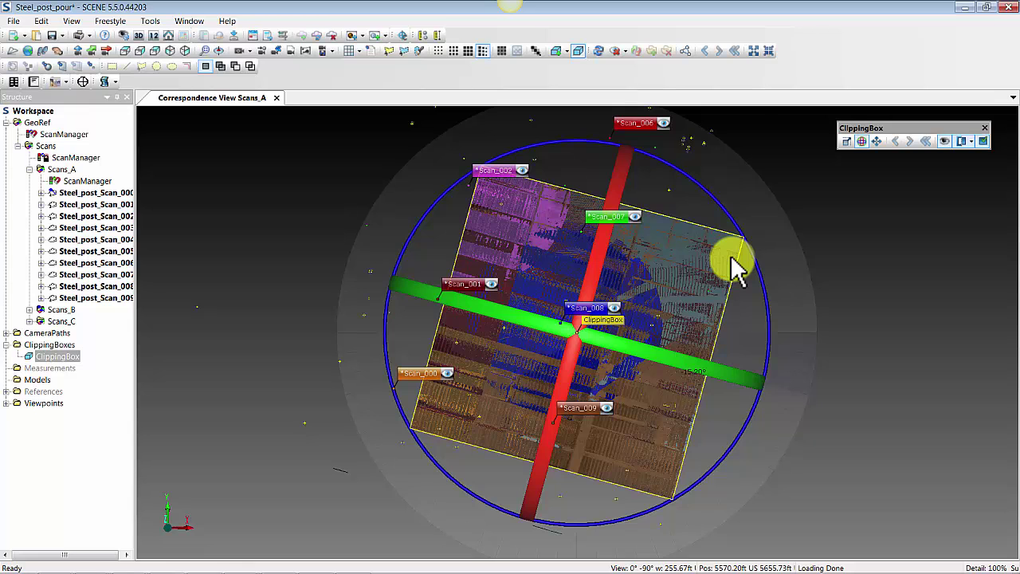
left_click_drag(734, 263, 735, 264)
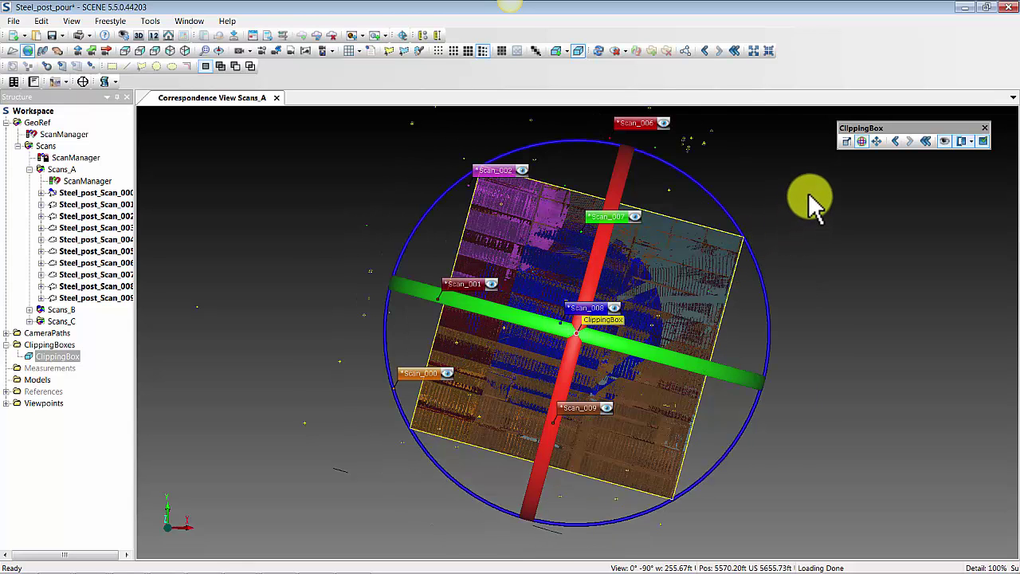
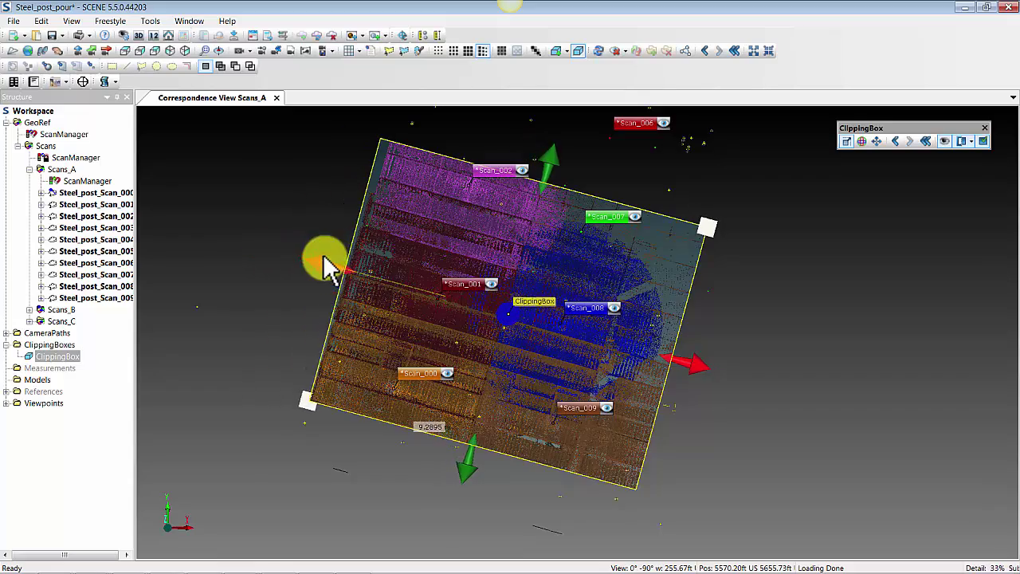
Step: Resize the sides of the clipping box in plan so it fits around Scan_000, Scan_001, Scan_008 and Scan_009
left_click_drag(464, 526, 456, 536)
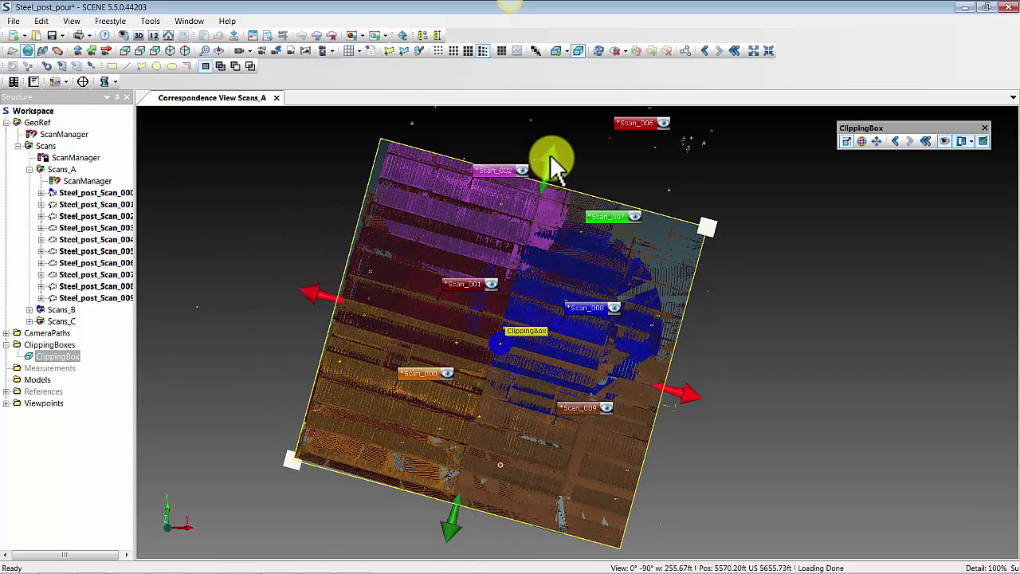
left_click_drag(551, 160, 546, 206)
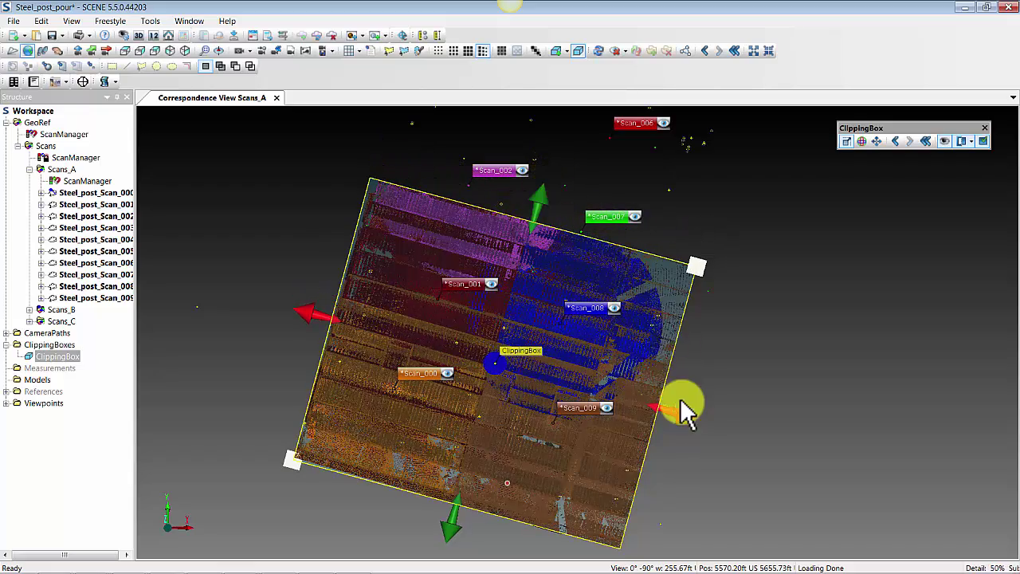
left_click_drag(681, 408, 649, 417)
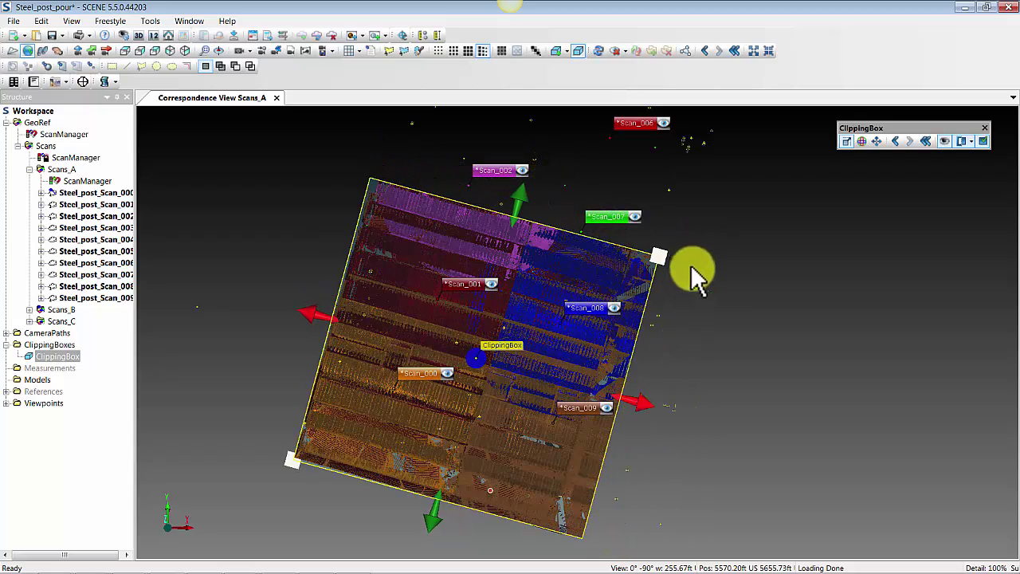
Step: Lower the top face of the clipping box by about 13.6 to cut away the overhead beams
left_click_drag(701, 391, 624, 368)
right_click_drag(623, 367, 516, 177)
left_click(518, 174)
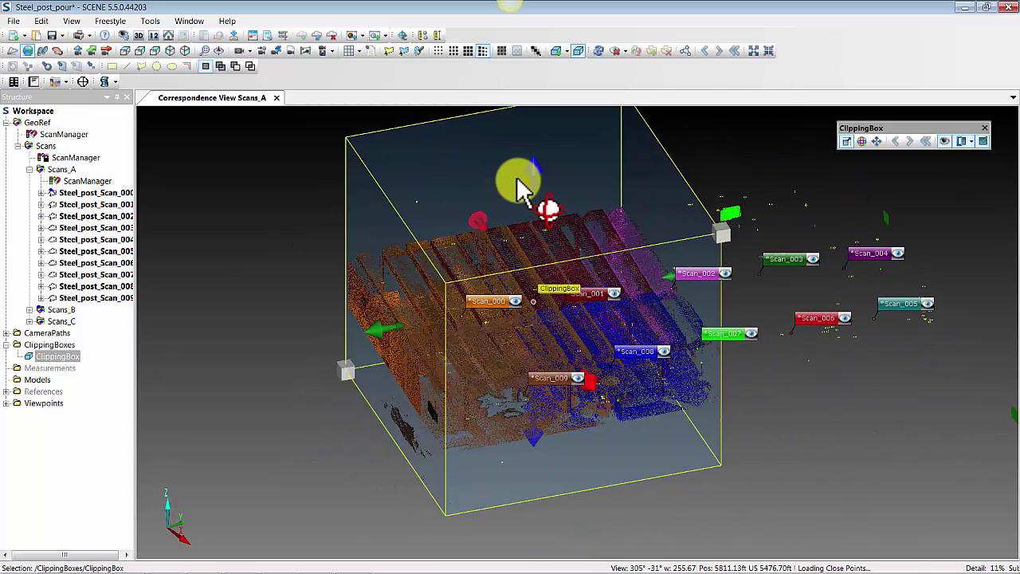
left_click_drag(527, 164, 530, 310)
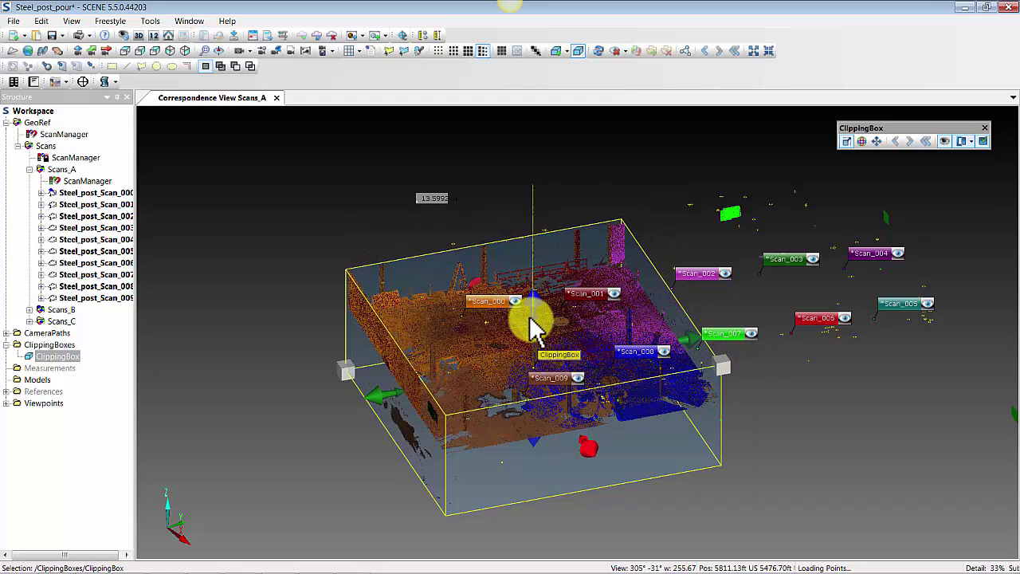
Step: Raise the bottom face of the clipping box to just below the floor to cut away the empty space underneath
scroll(605, 494, "up", 4)
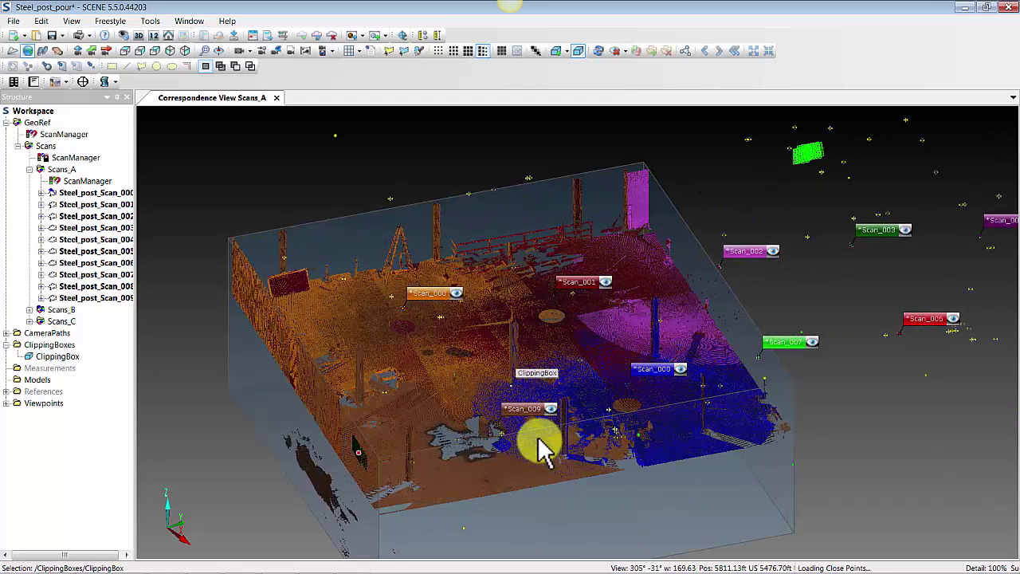
mouse_move(535, 352)
left_mouse_down()
mouse_move(563, 357)
mouse_move(539, 273)
left_mouse_up()
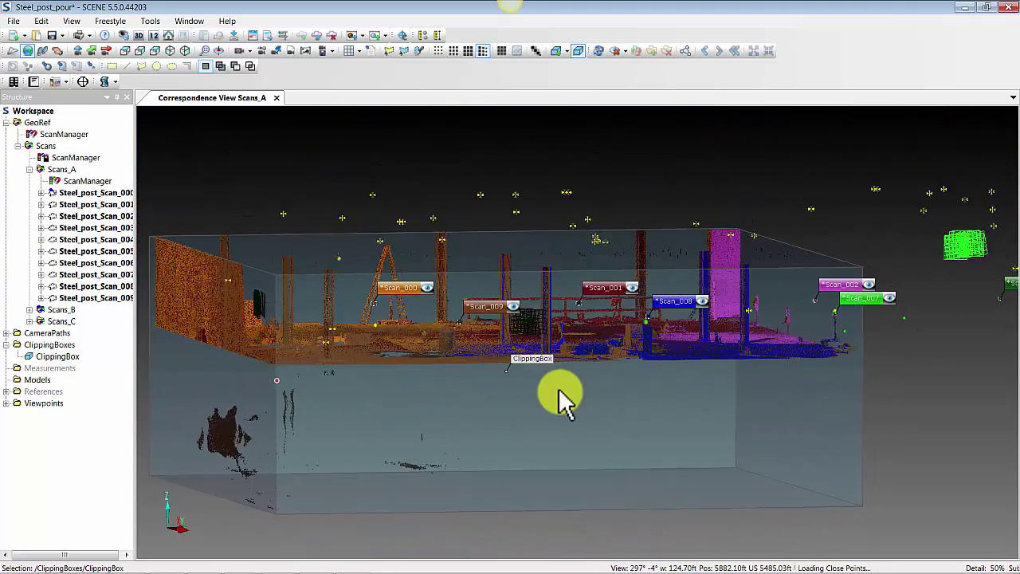
left_click(553, 445)
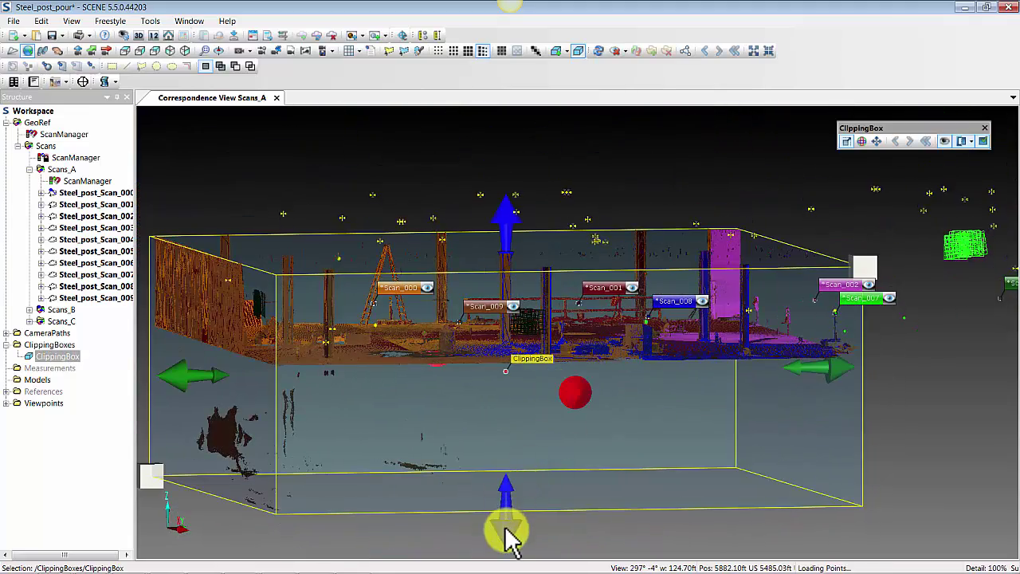
left_click_drag(506, 528, 507, 406)
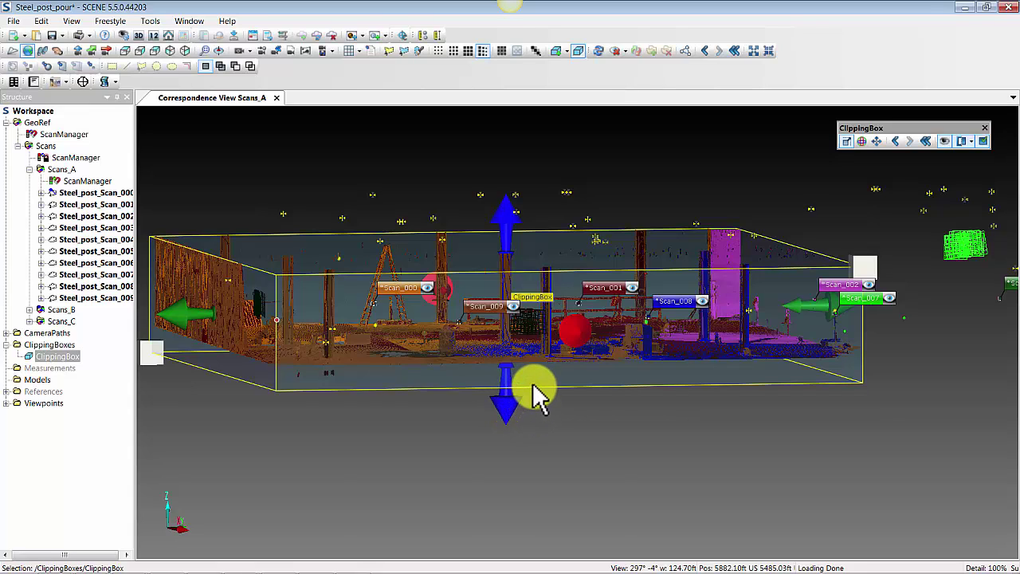
Step: Raise the bottom face of the clipping box above the floor to leave a thin horizontal slice through the steel columns
left_click_drag(473, 177, 467, 371)
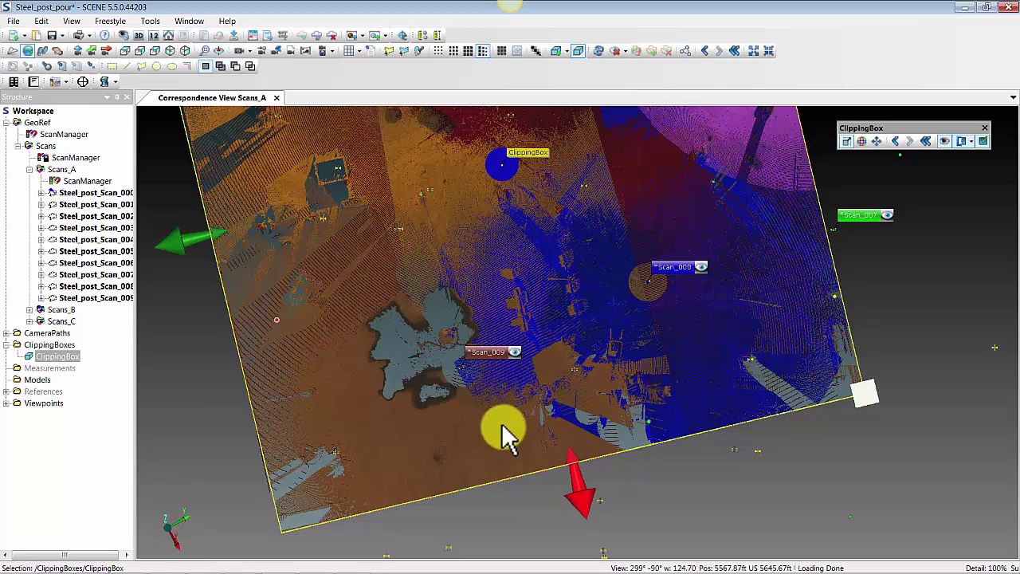
left_click_drag(505, 432, 478, 209)
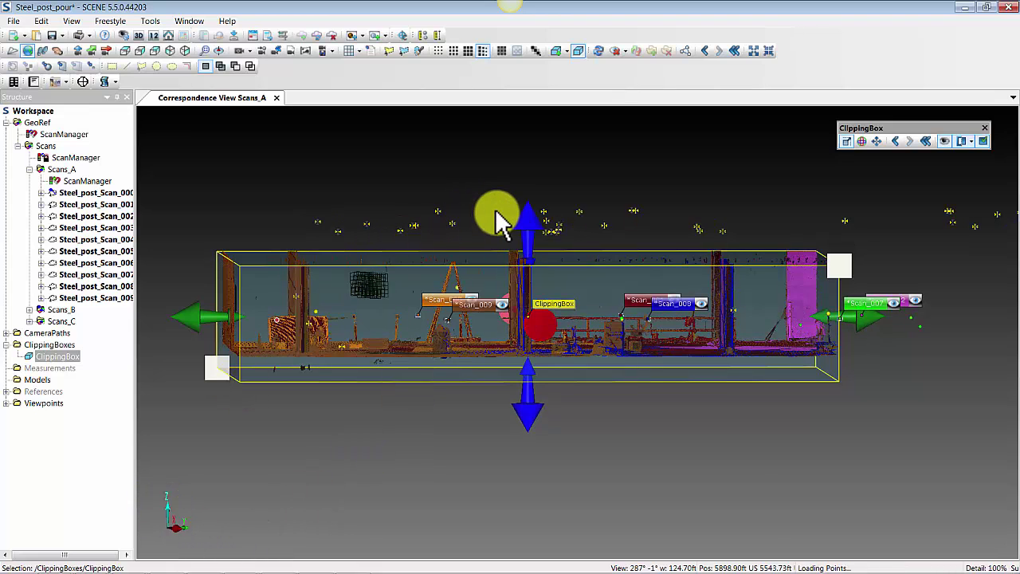
mouse_move(478, 205)
left_mouse_down()
mouse_move(494, 269)
mouse_move(505, 250)
mouse_move(488, 216)
left_mouse_up()
left_click_drag(522, 406, 456, 246)
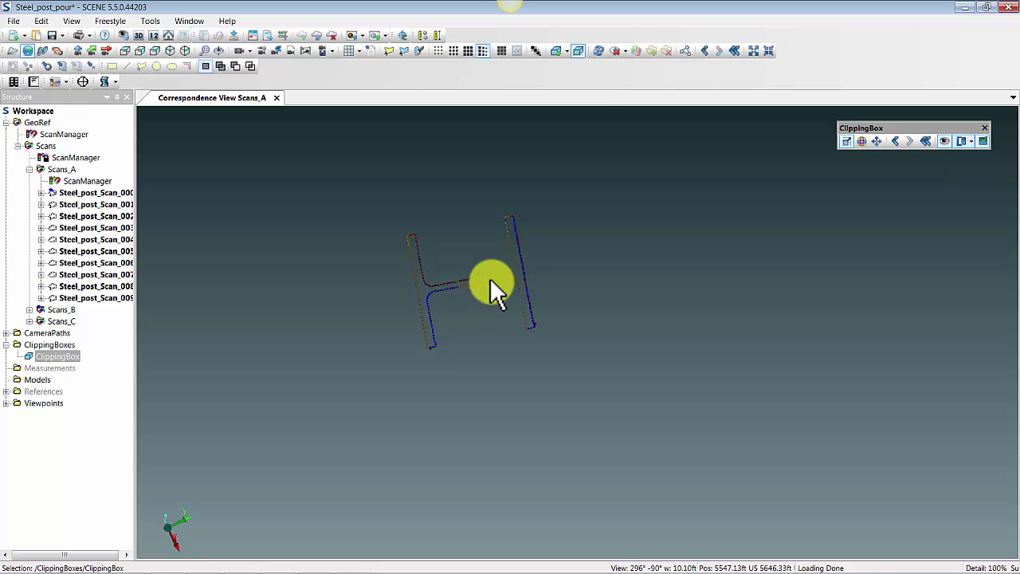
Step: Check the column cross-sections from above and lower the clipping box's bottom face back below the floor
scroll(493, 287, "down", 6)
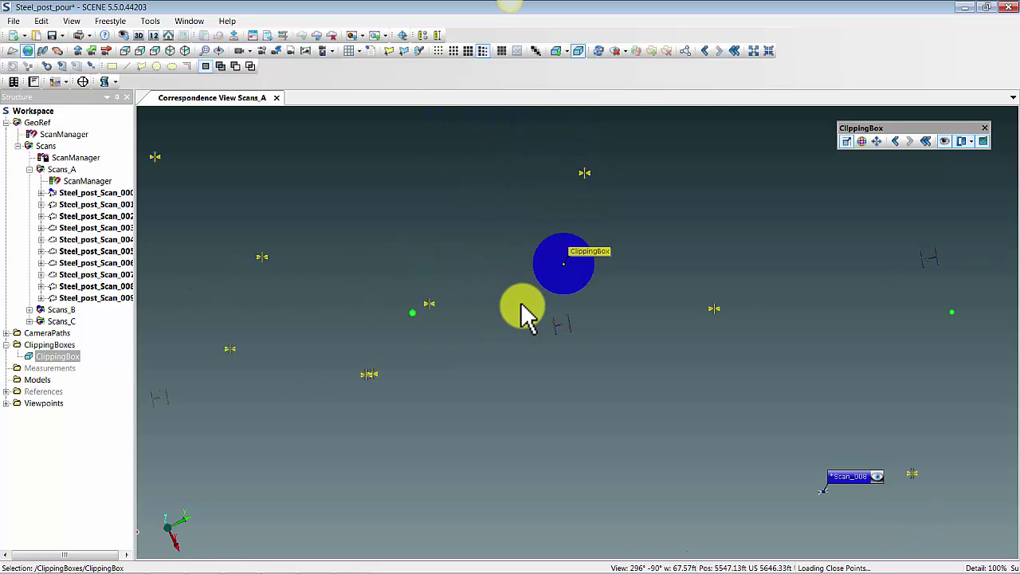
scroll(526, 319, "down", 8)
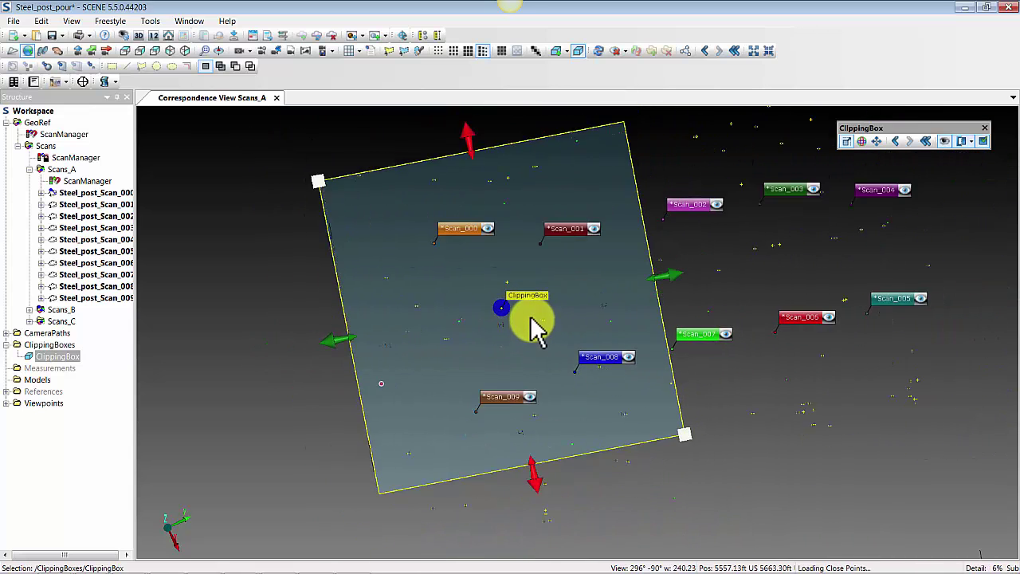
scroll(532, 323, "down", 2)
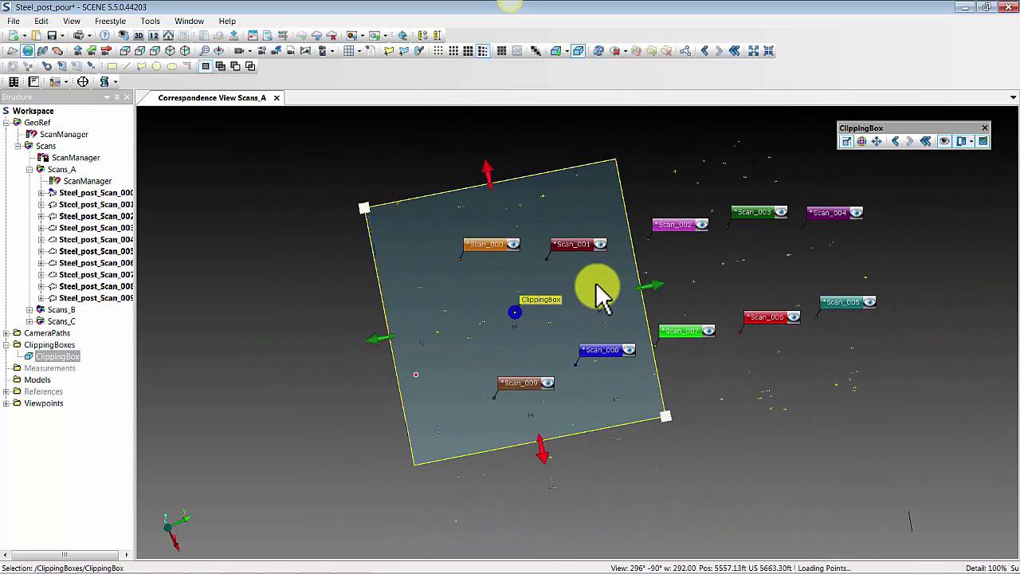
scroll(587, 364, "down", 5)
scroll(578, 370, "up", 4)
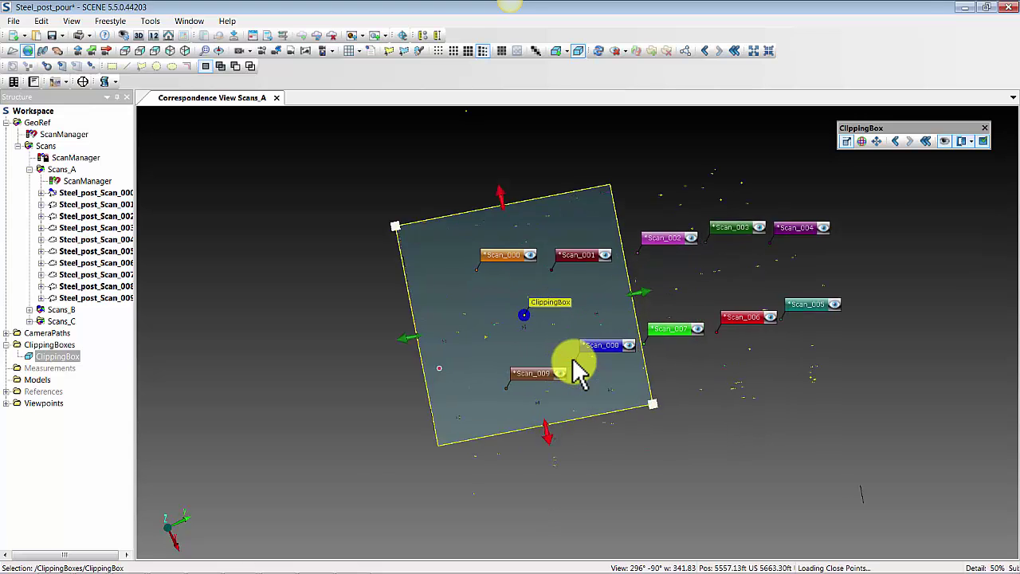
scroll(577, 371, "up", 5)
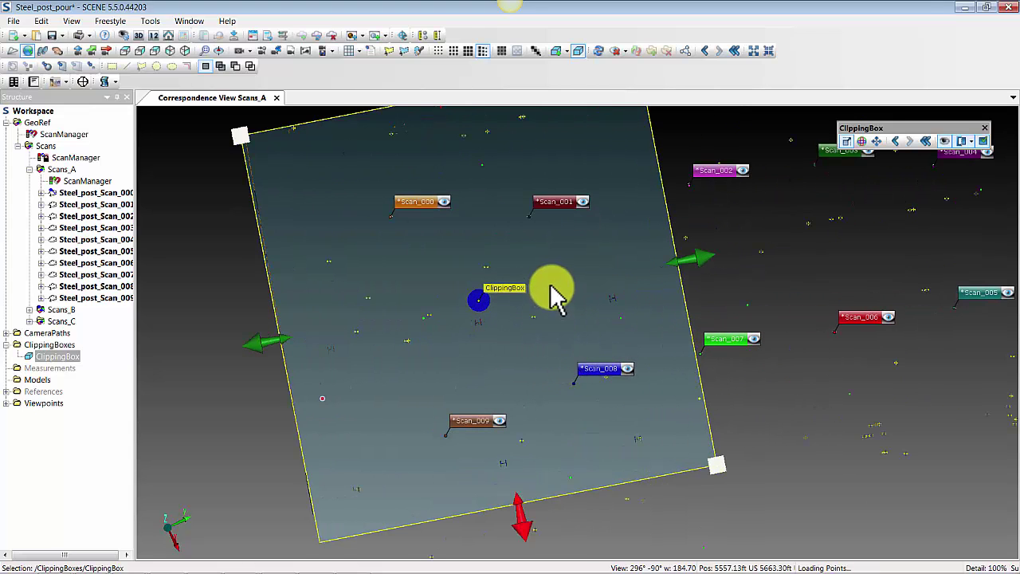
left_click_drag(502, 337, 498, 293)
left_click_drag(471, 360, 480, 412)
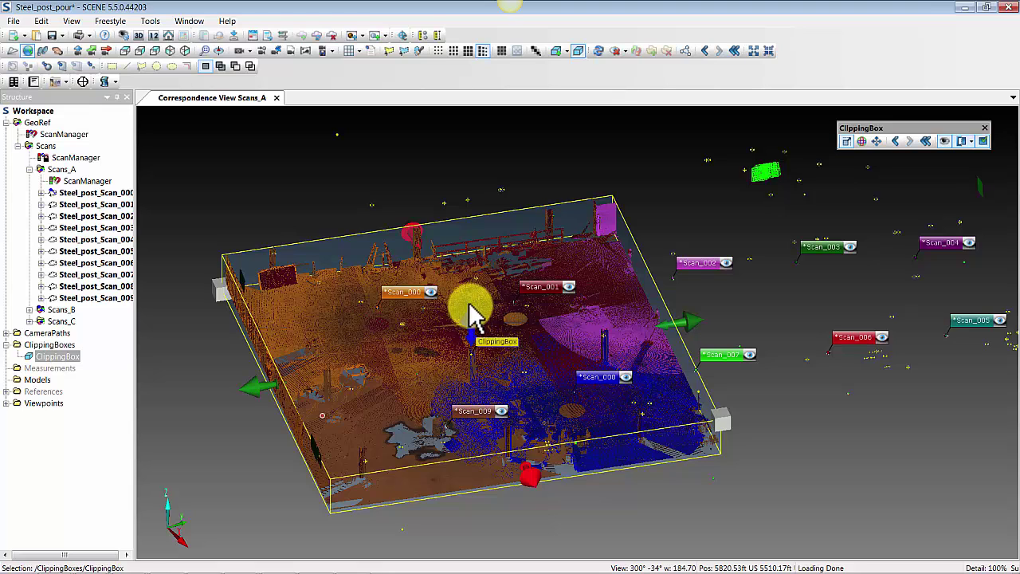
Step: Move the two long sides of the clipping box inward to leave a thin vertical slice between the scan positions
left_click_drag(254, 393, 497, 360)
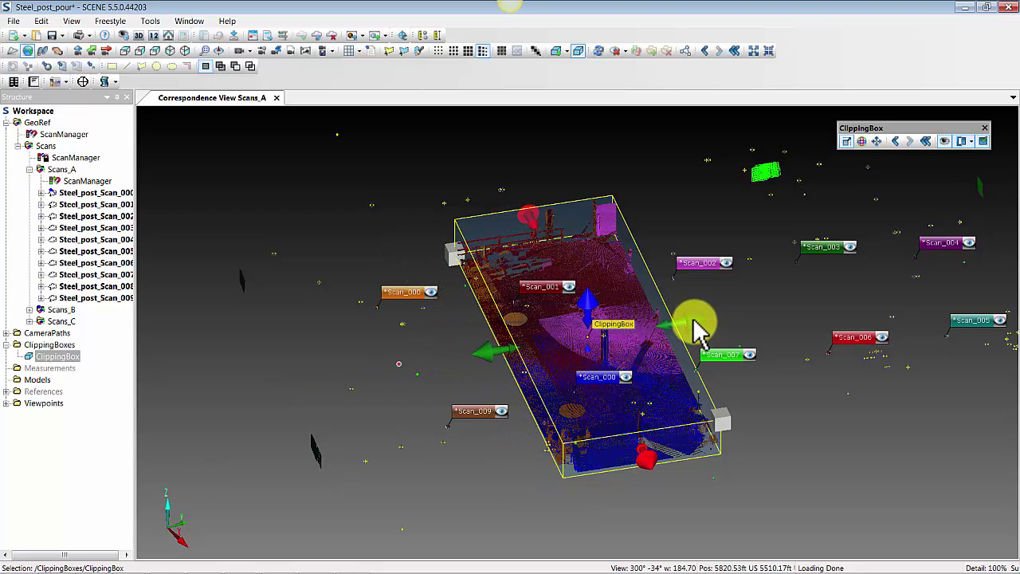
left_click_drag(696, 326, 540, 360)
left_click_drag(467, 387, 553, 371)
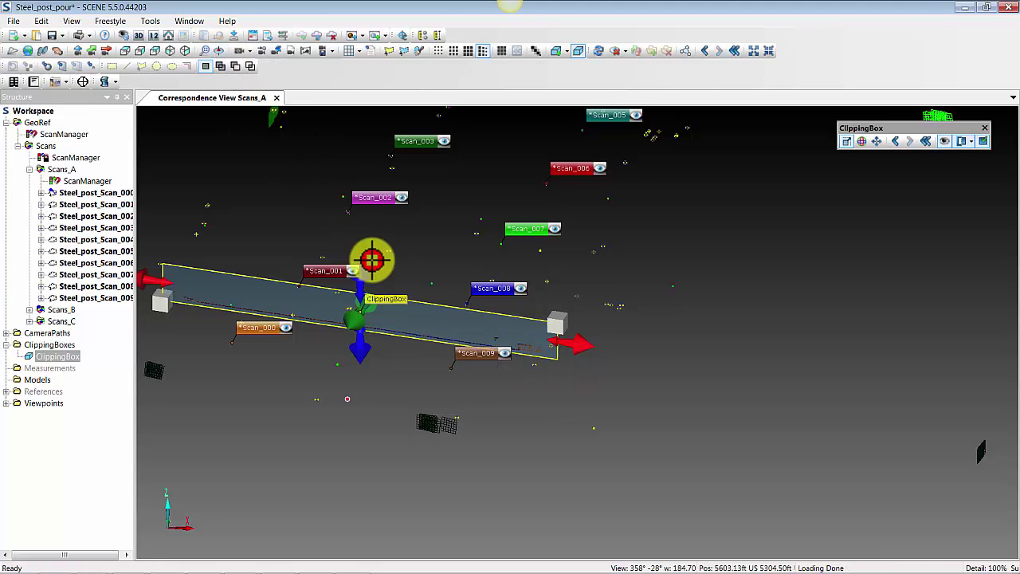
Step: Examine the floor line in the vertical slice up close to check how well the overlapping scans line up
left_click(388, 329)
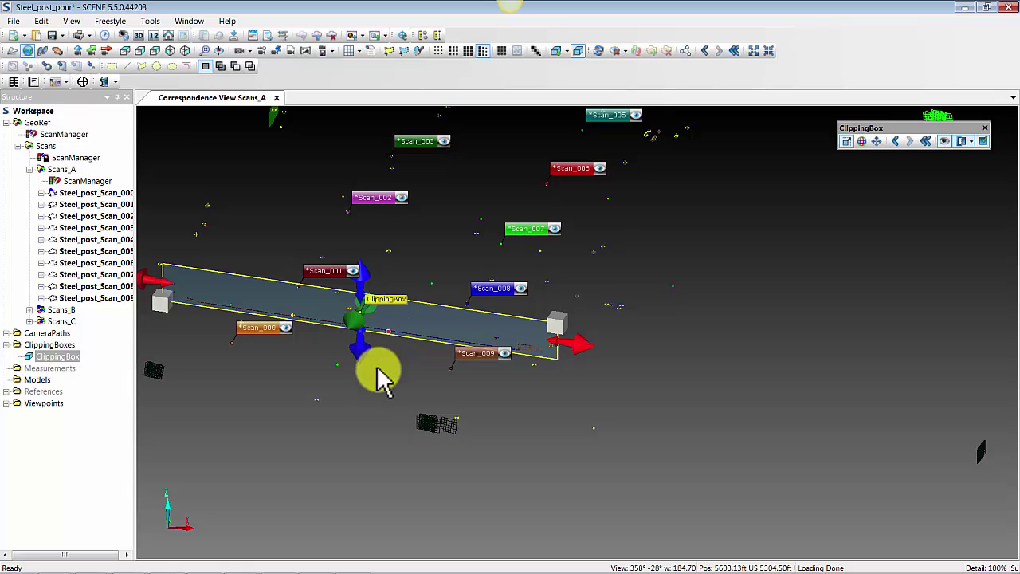
left_click_drag(380, 376, 415, 313)
scroll(413, 313, "up", 8)
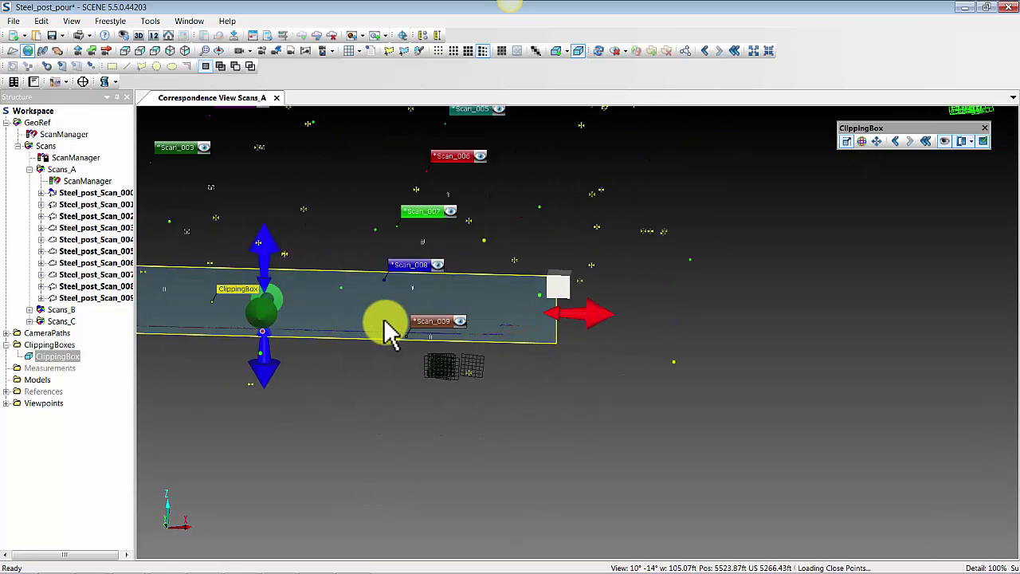
left_click_drag(359, 350, 583, 318)
scroll(581, 314, "up", 3)
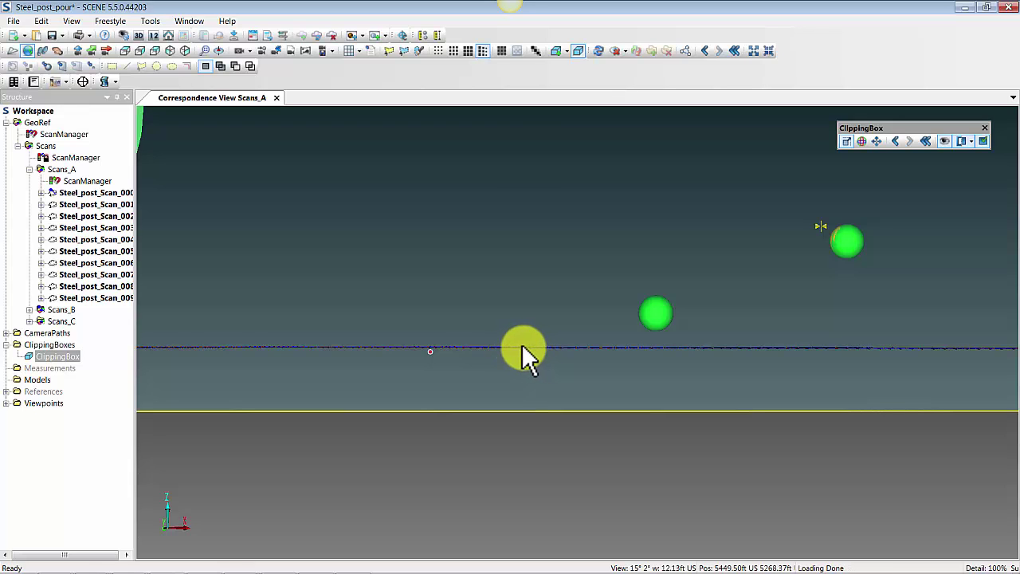
mouse_move(519, 296)
left_mouse_down()
mouse_move(506, 302)
mouse_move(492, 391)
left_mouse_up()
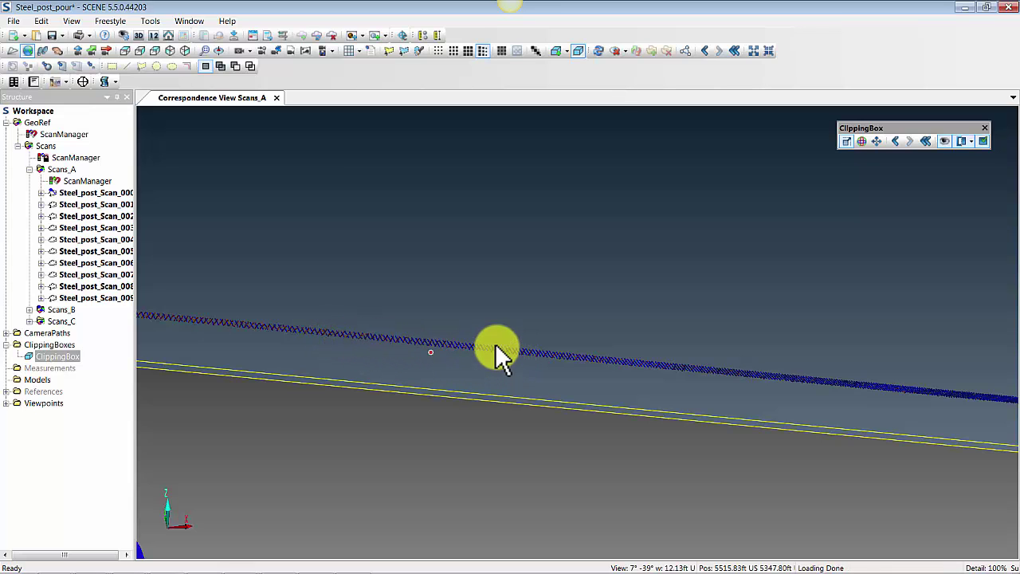
mouse_move(494, 348)
left_mouse_down()
mouse_move(553, 237)
mouse_move(539, 229)
mouse_move(539, 295)
mouse_move(471, 342)
mouse_move(546, 330)
mouse_move(501, 345)
mouse_move(541, 375)
mouse_move(382, 478)
left_mouse_up()
scroll(476, 346, "up", 3)
Step: Widen the clipping box by moving its two long sides outward to enclose Scan_000, Scan_001, Scan_008 and Scan_009 again
scroll(481, 335, "down", 5)
left_click_drag(501, 337, 610, 202)
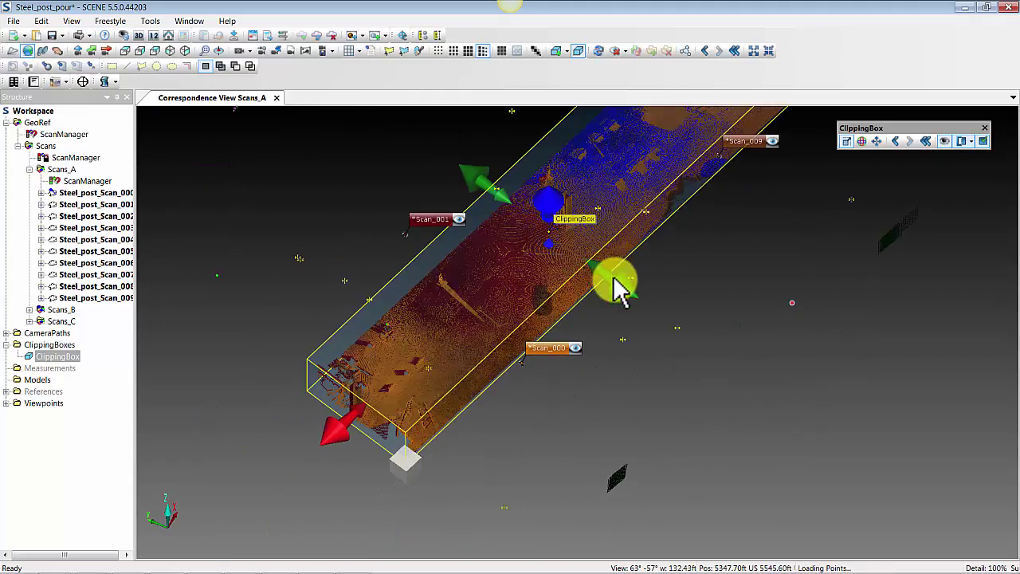
left_click_drag(615, 284, 639, 343)
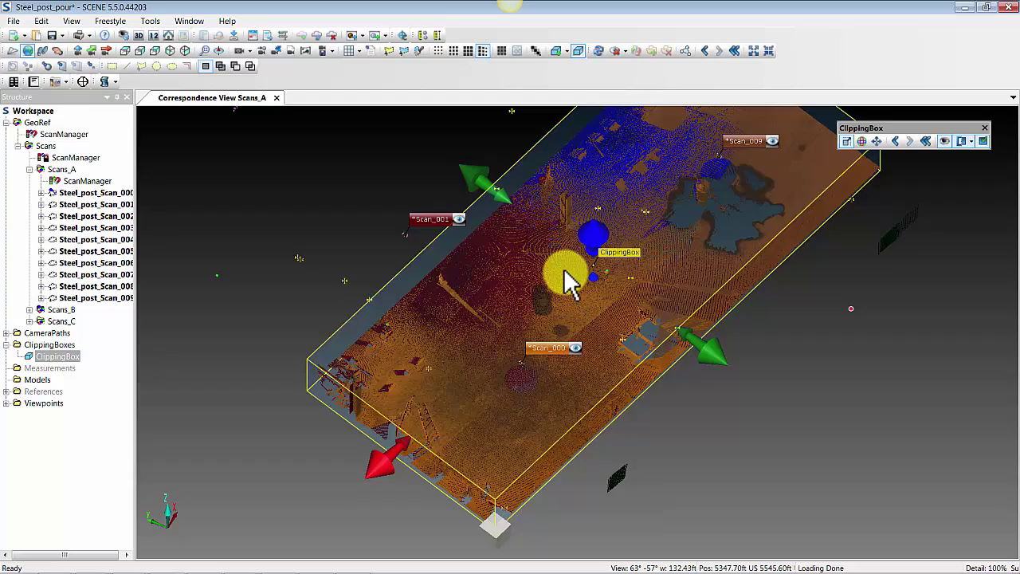
left_click_drag(489, 185, 406, 129)
right_click_drag(499, 243, 528, 333)
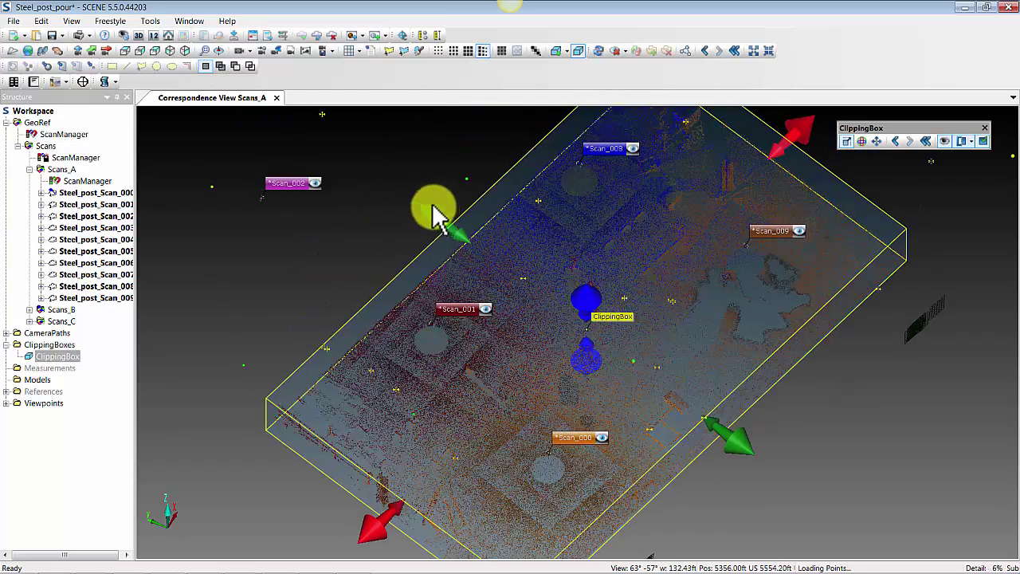